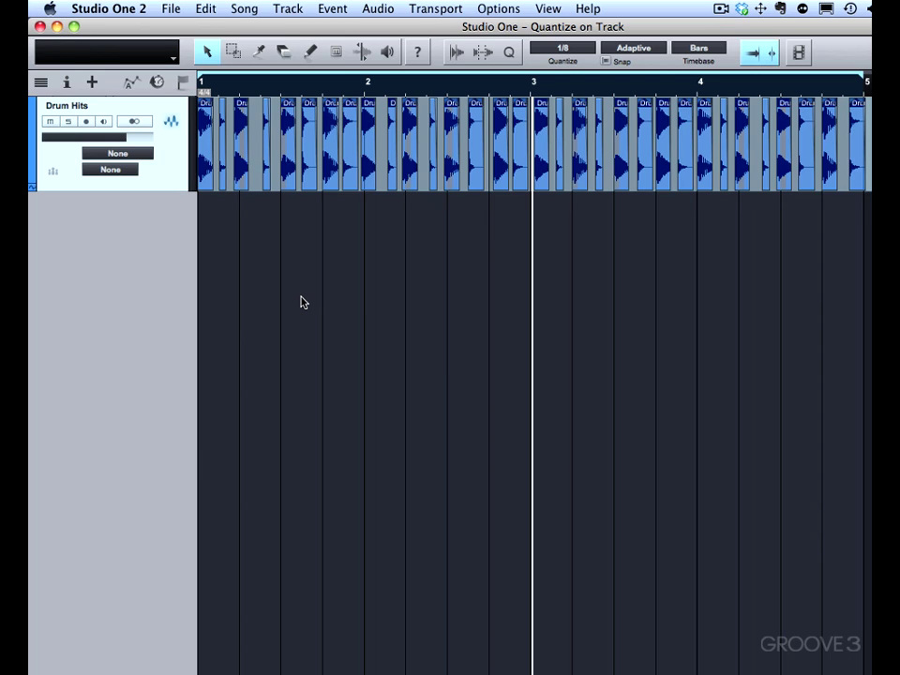
Step: Zoom in and out around the drum hits, then return the view to bar 1
{"action": "key", "text": "e"}
{"action": "key", "text": "e"}
{"action": "key", "text": "e"}
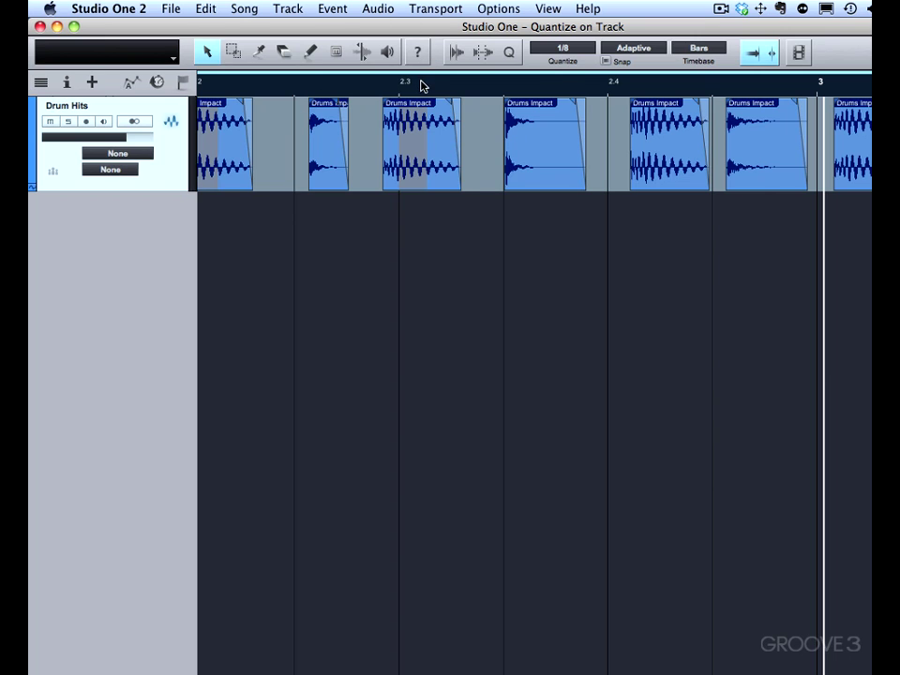
{"action": "left_click_drag", "start_coordinate": [421, 86], "coordinate": [420, 52]}
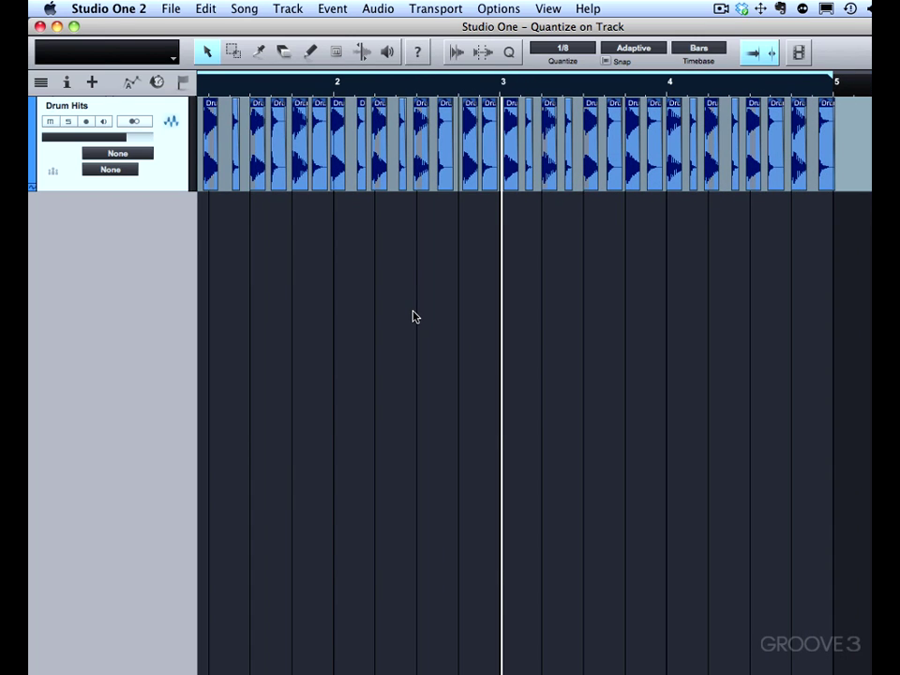
{"action": "key", "text": "Home"}
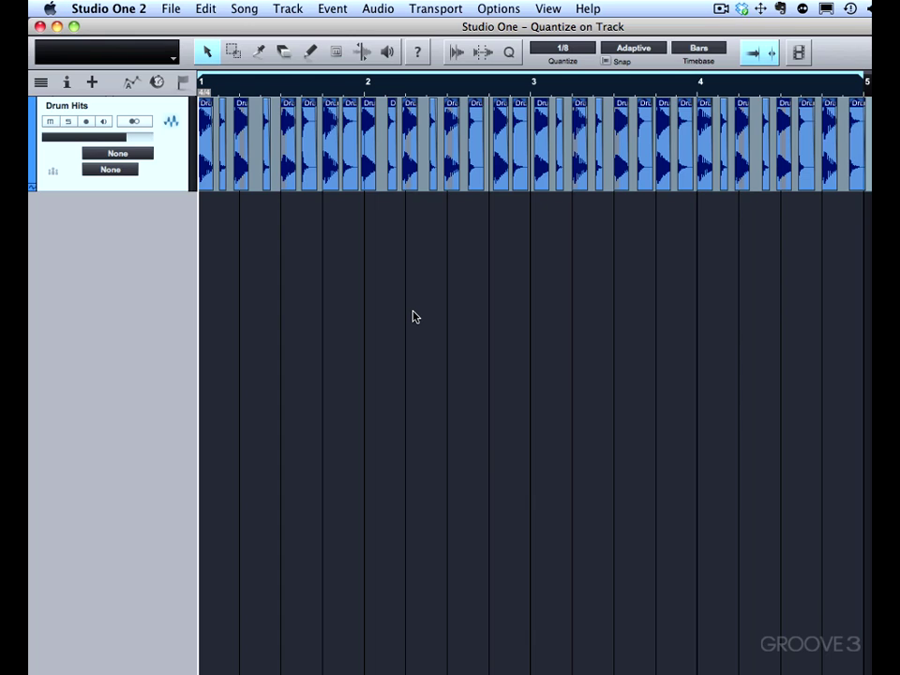
Step: Play the chopped drum hits from early in bar 1, then zoom in on the hits before bar 2.2
{"action": "left_click", "coordinate": [307, 86]}
{"action": "key", "text": "space"}
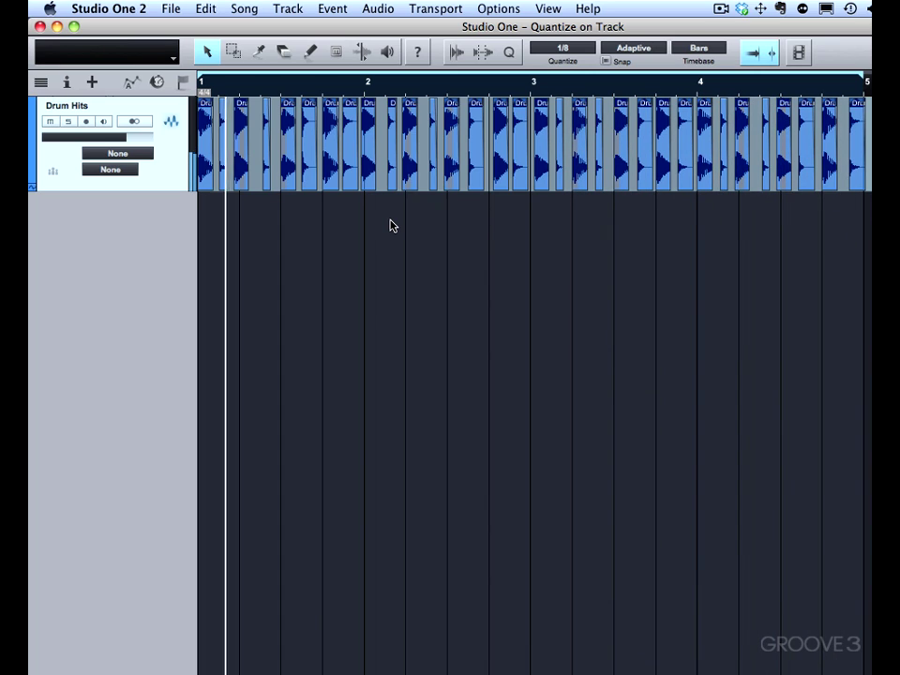
{"action": "key", "text": "space"}
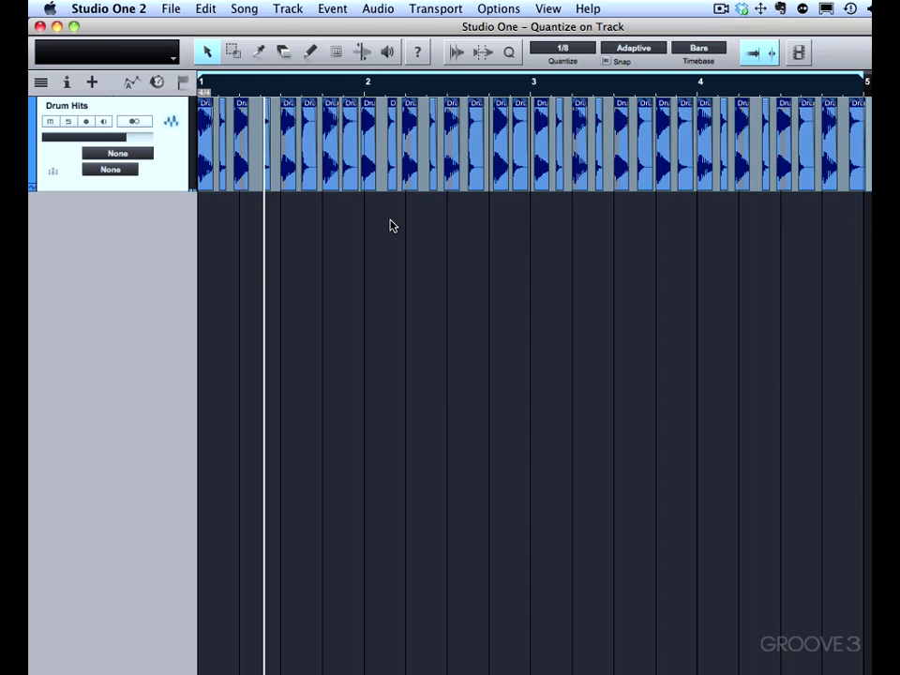
{"action": "scroll", "coordinate": [391, 225], "scroll_direction": "up", "scroll_amount": 10}
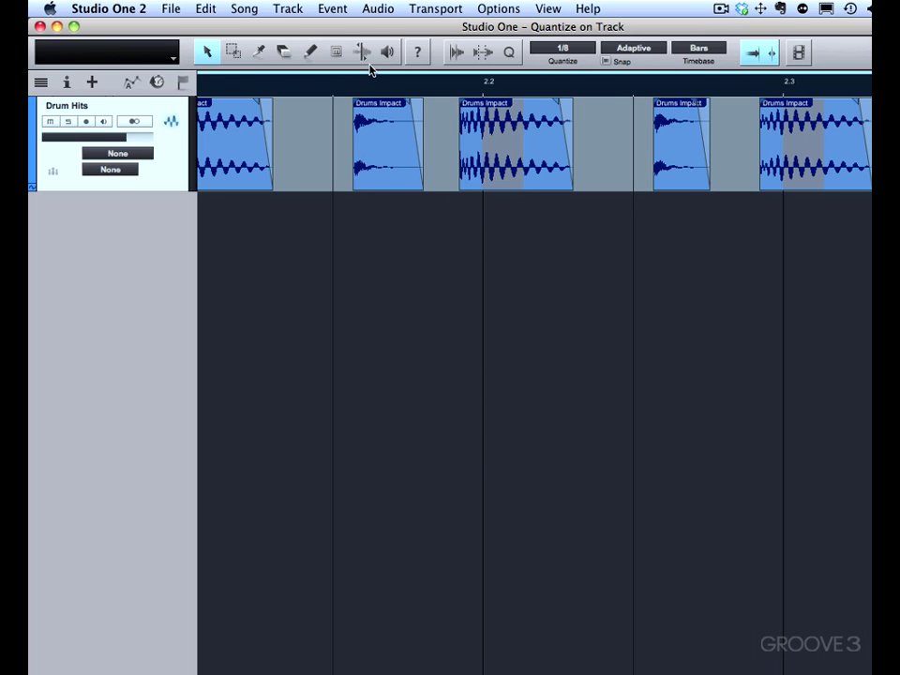
{"action": "scroll", "coordinate": [367, 114], "scroll_direction": "up", "scroll_amount": 6}
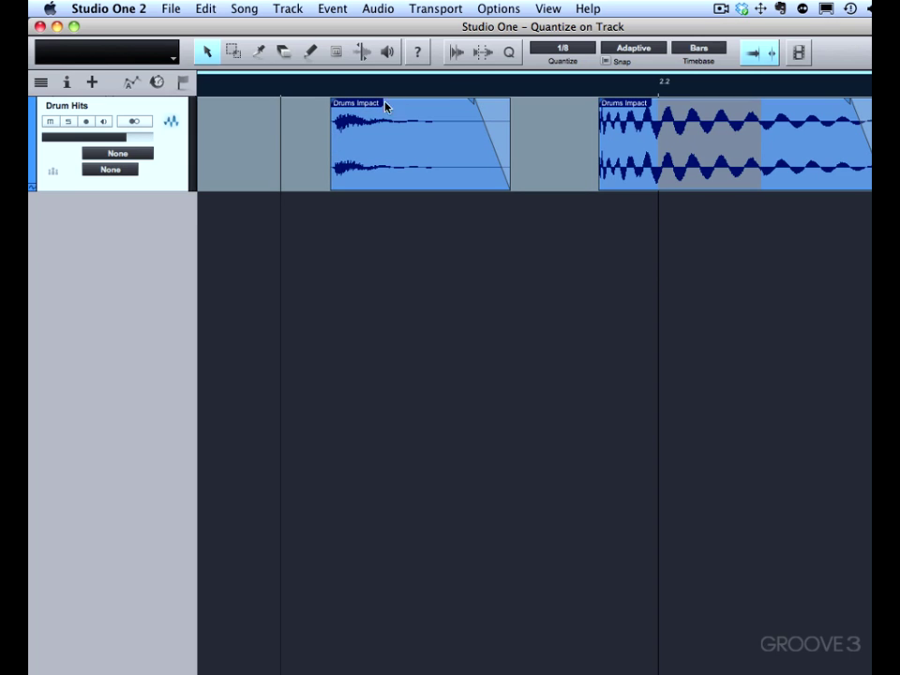
Step: Turn on tool hints and slip the audio slightly later inside one Drums Impact hit before bar 2.2
{"action": "left_click", "coordinate": [418, 54]}
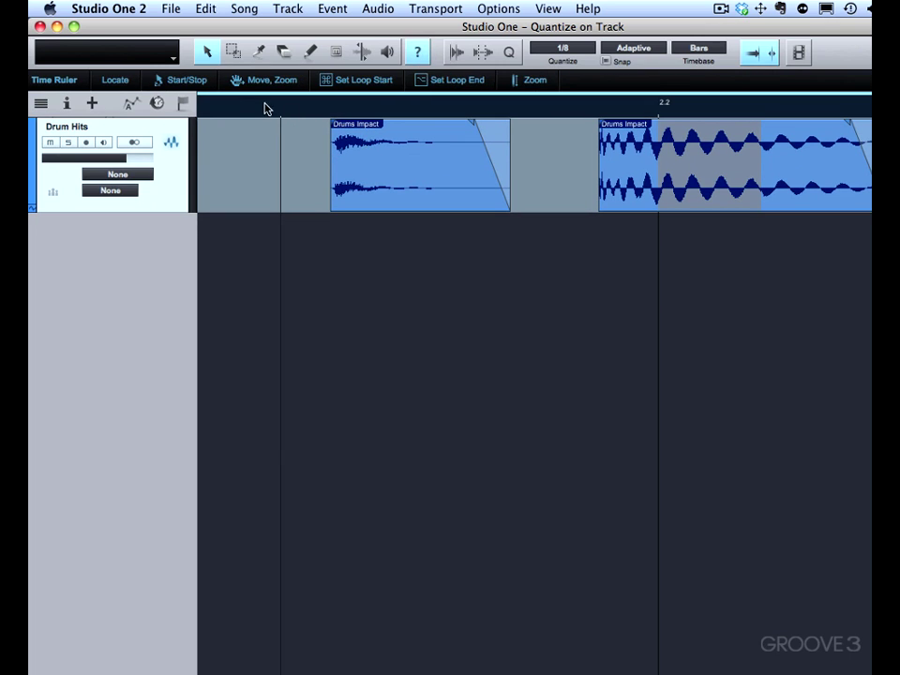
{"action": "left_click", "coordinate": [356, 167]}
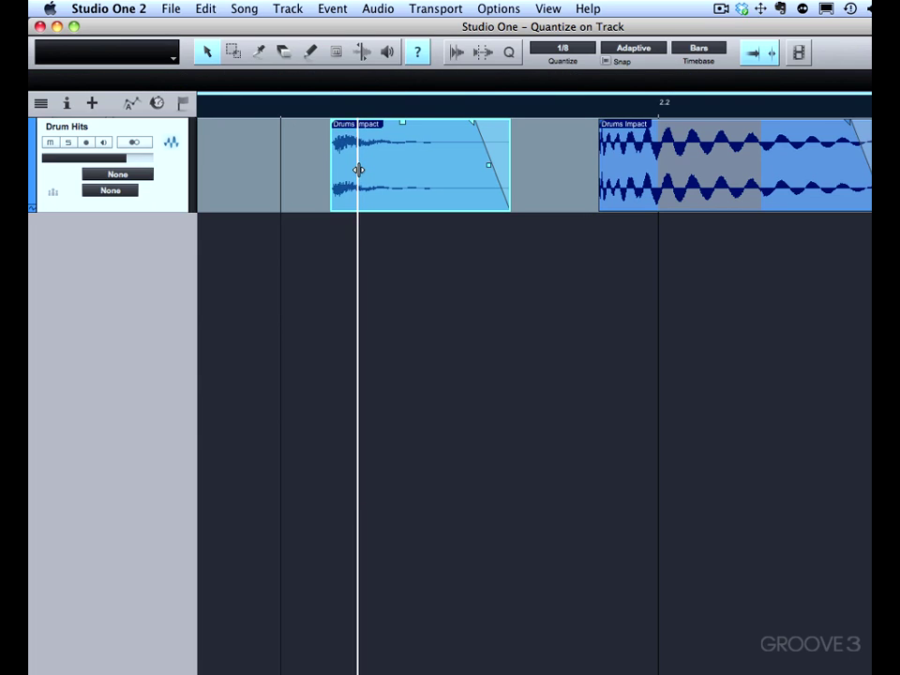
{"action": "mouse_move", "coordinate": [358, 170]}
{"action": "left_mouse_down"}
{"action": "mouse_move", "coordinate": [391, 171]}
{"action": "mouse_move", "coordinate": [359, 170]}
{"action": "left_mouse_up"}
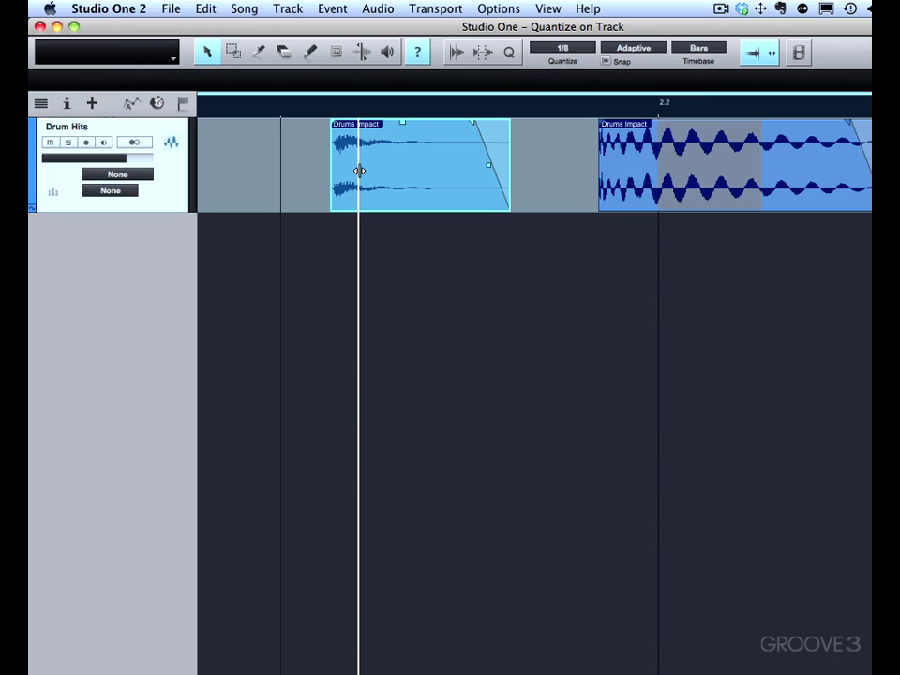
{"action": "left_click_drag", "start_coordinate": [397, 111], "coordinate": [526, 90]}
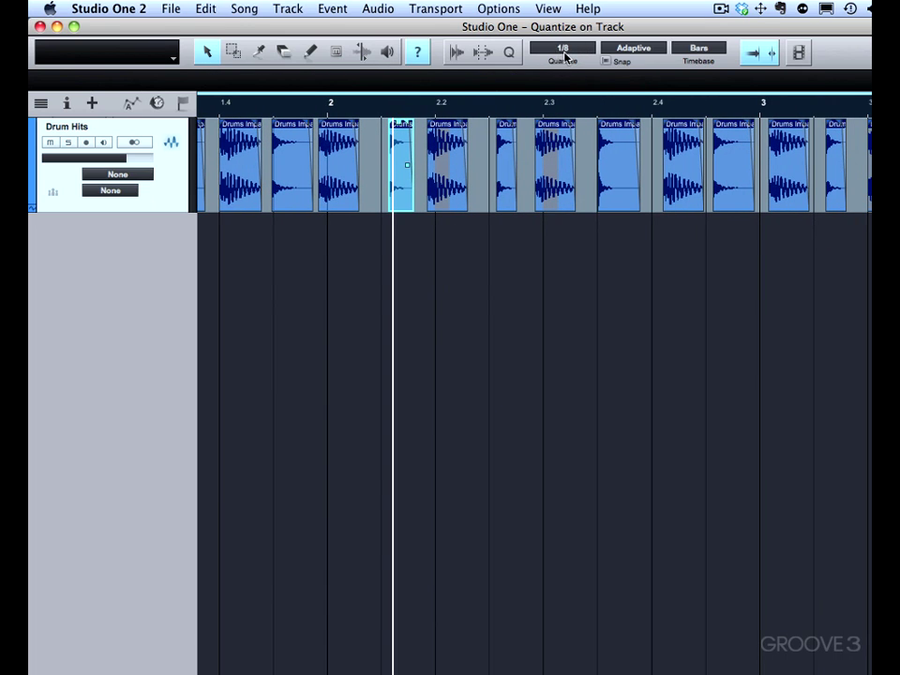
Step: Quantize the selected Drums Impact hit with Event > Quantize > Quantize on Track
{"action": "left_click", "coordinate": [333, 10]}
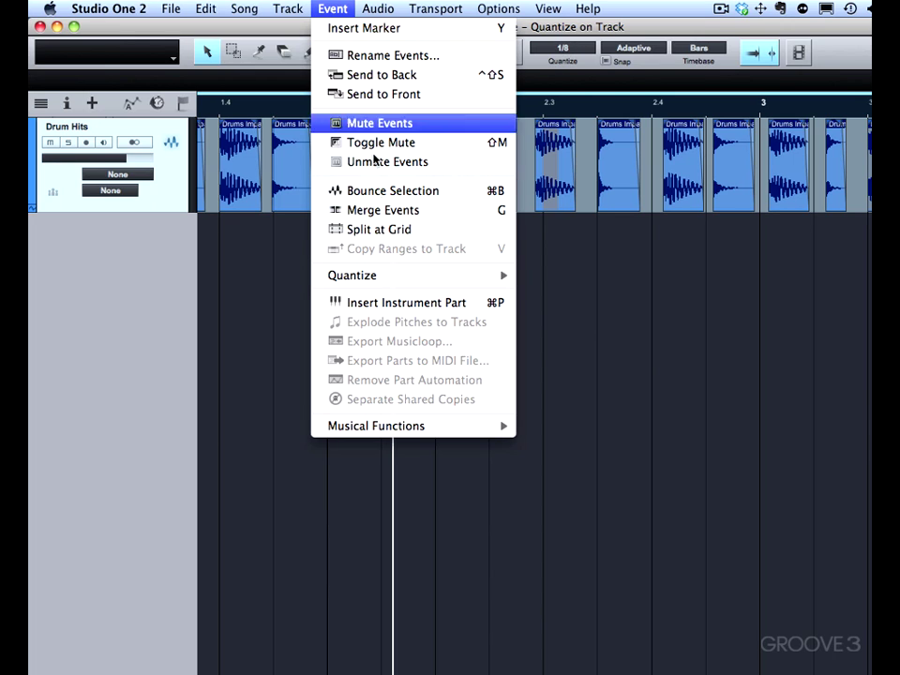
{"action": "mouse_move", "coordinate": [399, 275]}
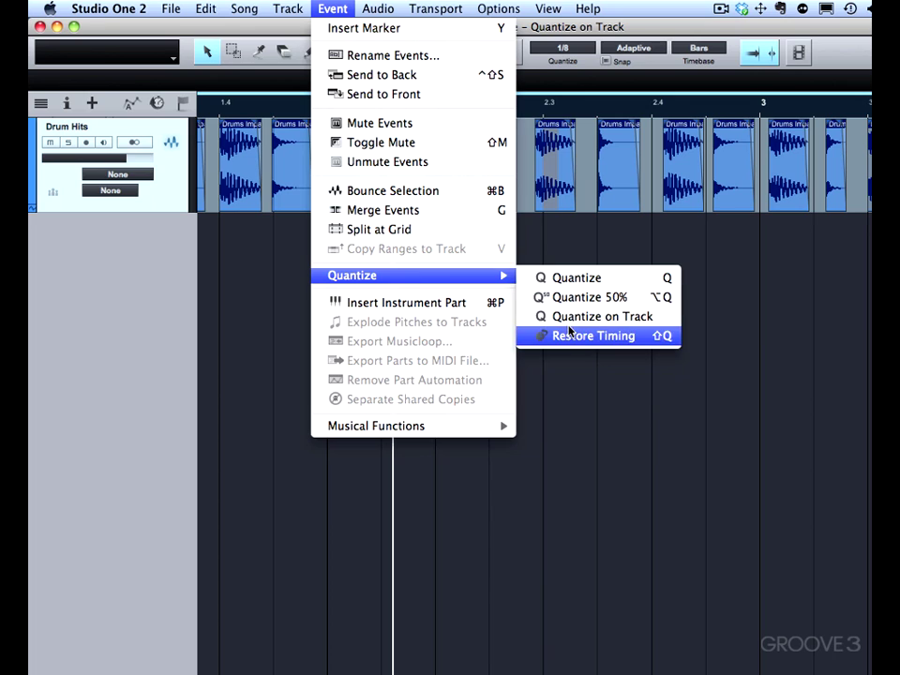
{"action": "left_click", "coordinate": [569, 318]}
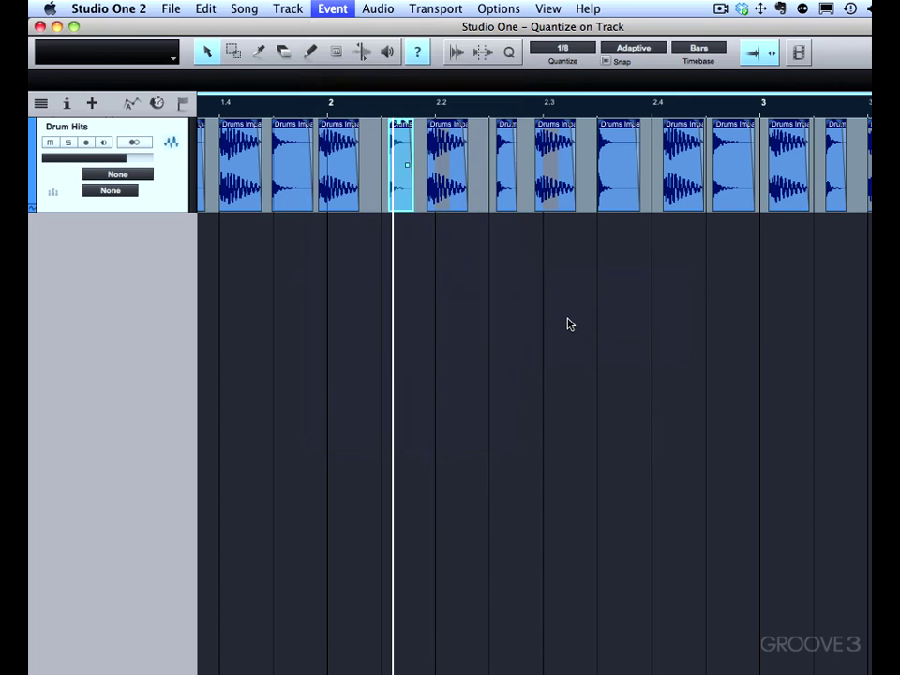
Step: Select every drum hit across bars 1–5, quantize them on track to 1/8, and play back
{"action": "left_click_drag", "start_coordinate": [459, 118], "coordinate": [460, 95]}
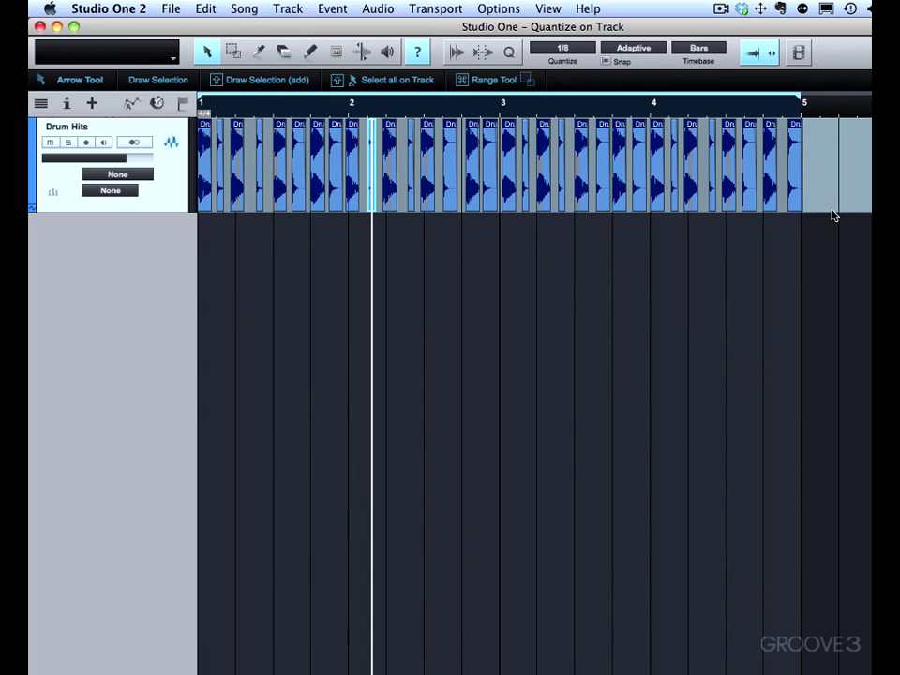
{"action": "left_click_drag", "start_coordinate": [838, 262], "coordinate": [147, 187]}
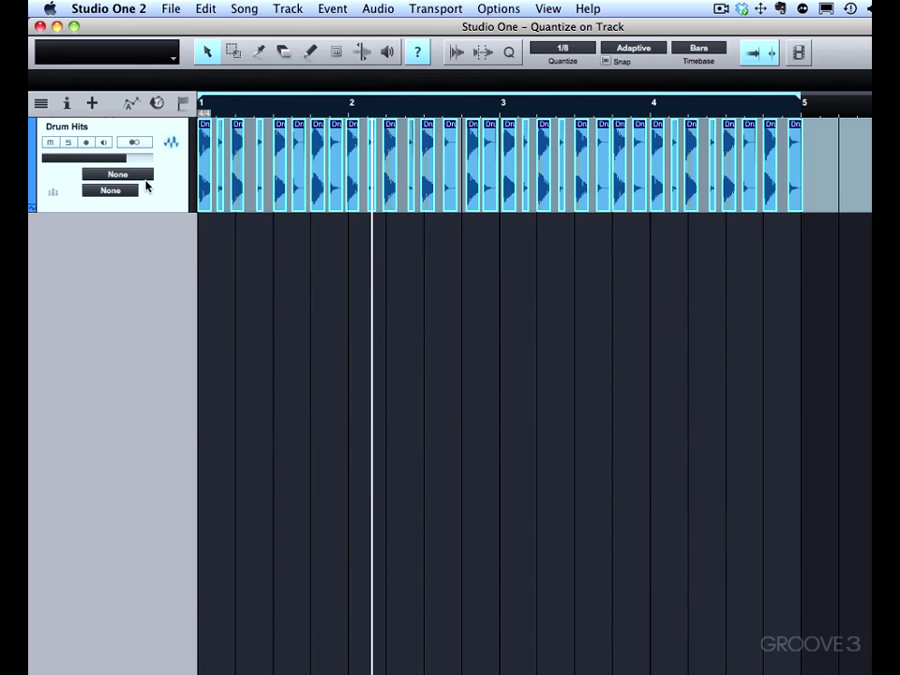
{"action": "left_click", "coordinate": [339, 10]}
{"action": "mouse_move", "coordinate": [410, 278]}
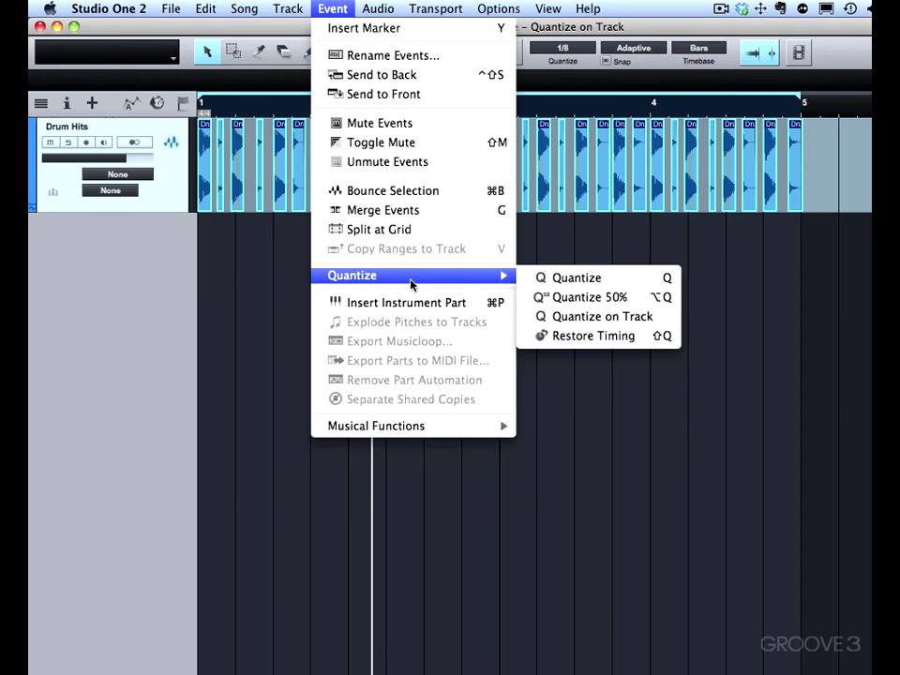
{"action": "left_click", "coordinate": [538, 319]}
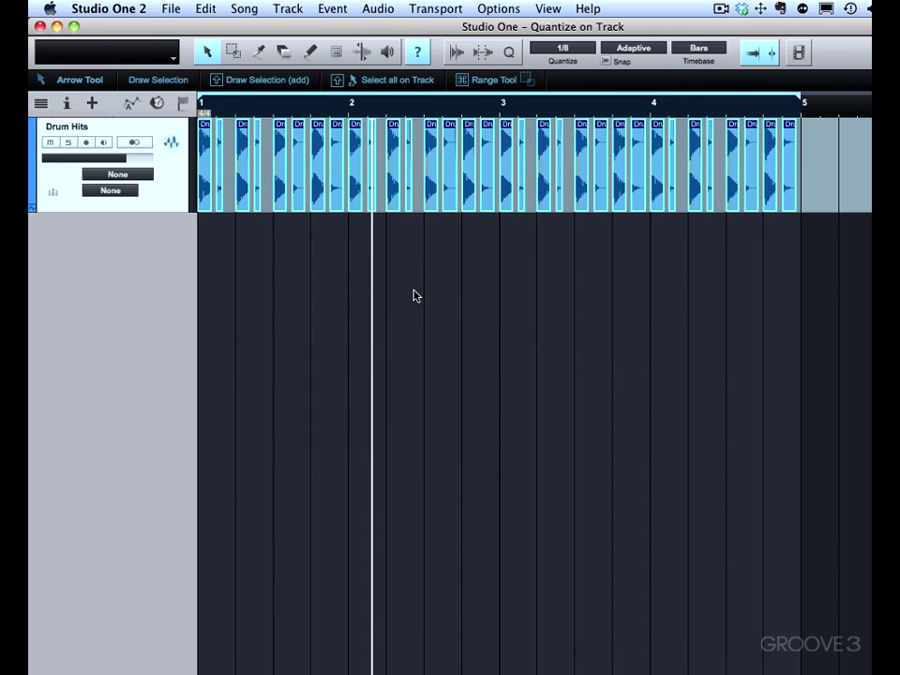
{"action": "key", "text": "space"}
{"action": "key", "text": "space"}
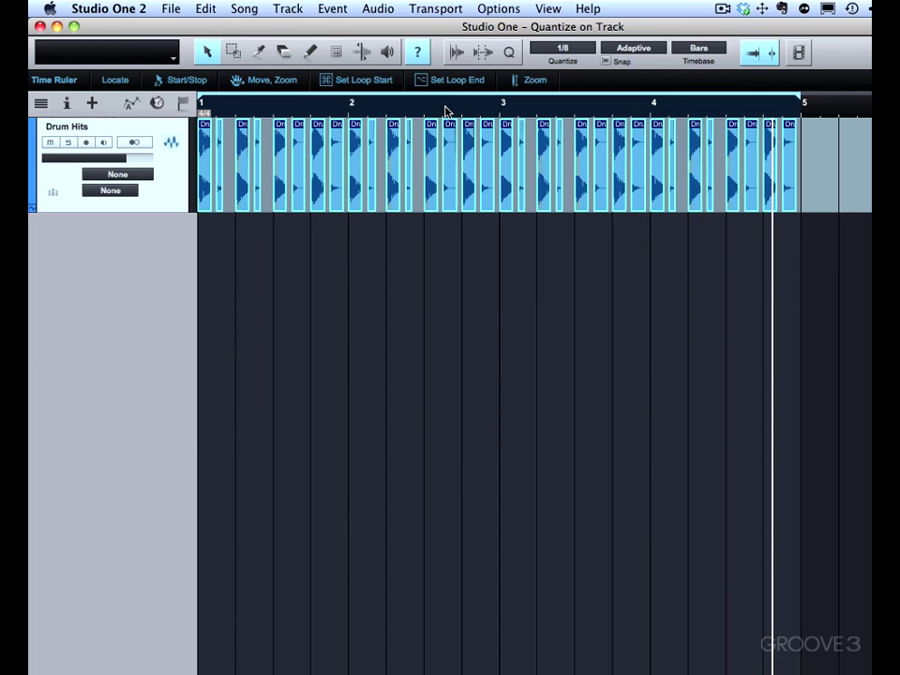
Step: Zoom to bars 2–8, show the straight 1/8 quantize settings, and quantize the hits on track
{"action": "left_click_drag", "start_coordinate": [445, 110], "coordinate": [485, 71]}
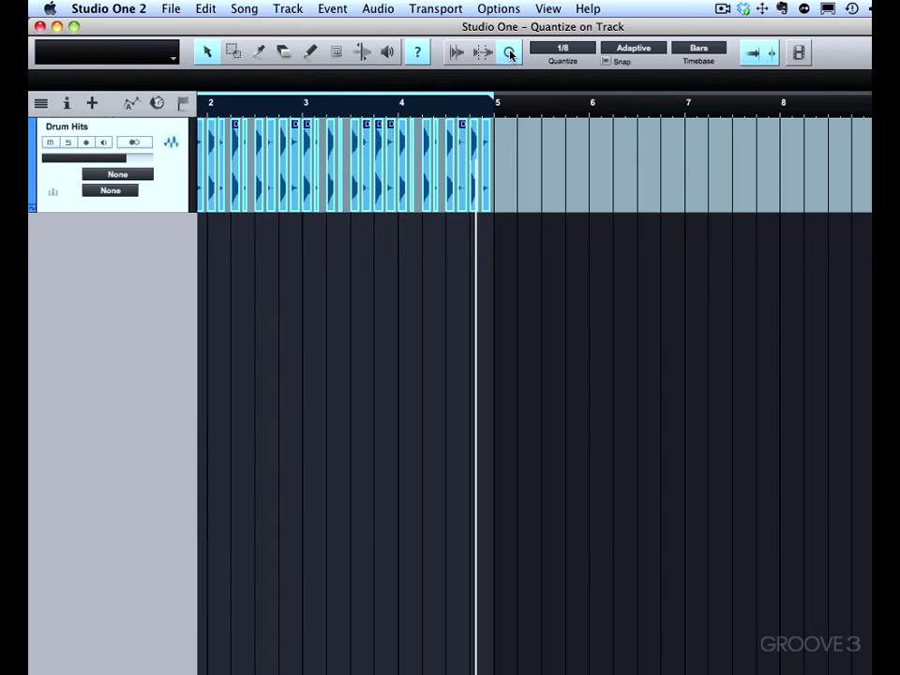
{"action": "left_click", "coordinate": [509, 52]}
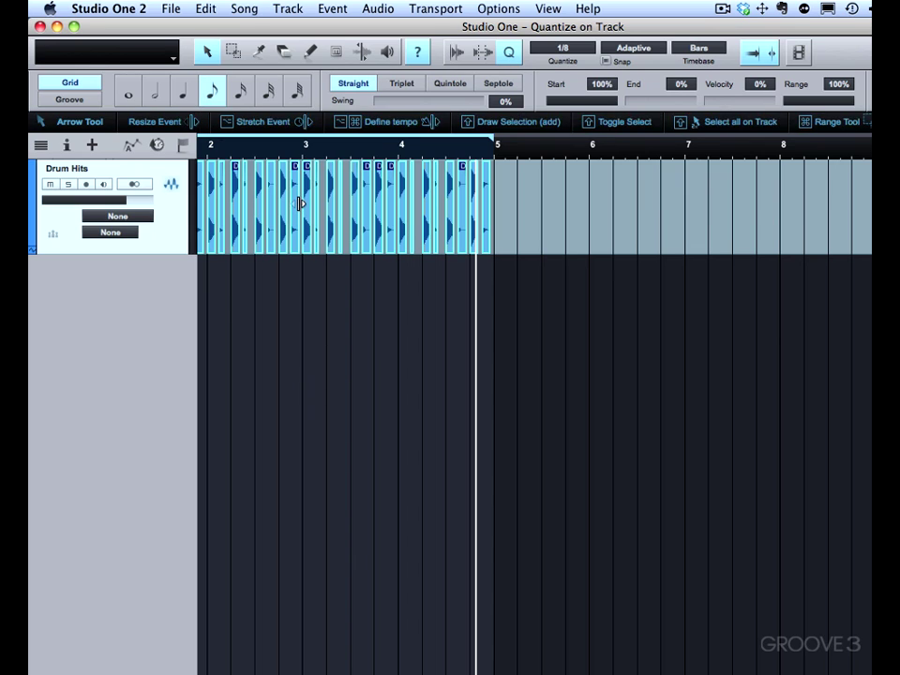
{"action": "key", "text": "q"}
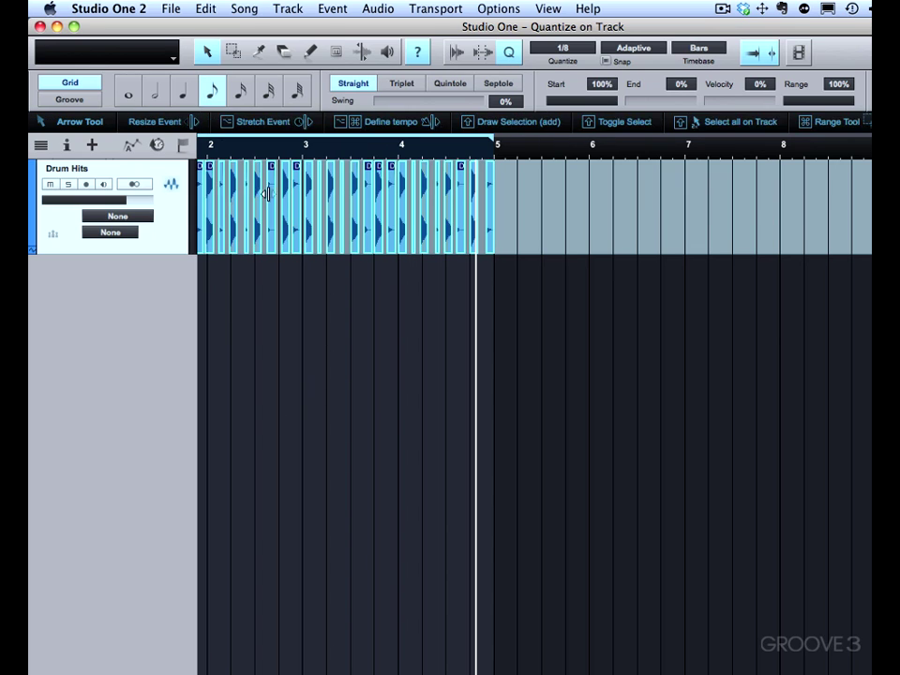
Step: Re-quantize the selected bars 2–4 drum hits with the right-click Event > Quantize on Track
{"action": "right_click", "coordinate": [297, 216]}
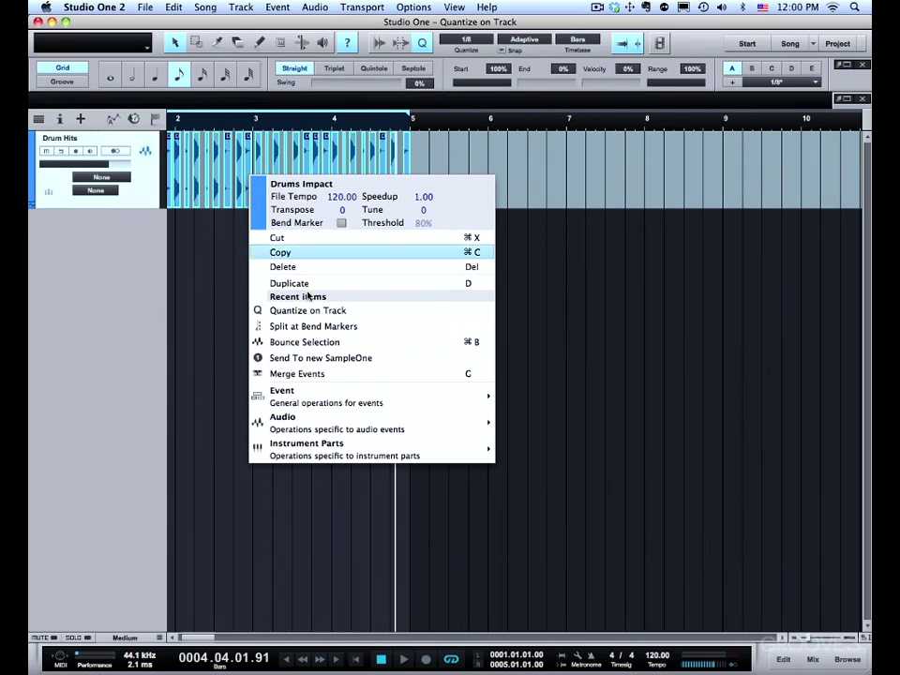
{"action": "mouse_move", "coordinate": [405, 477]}
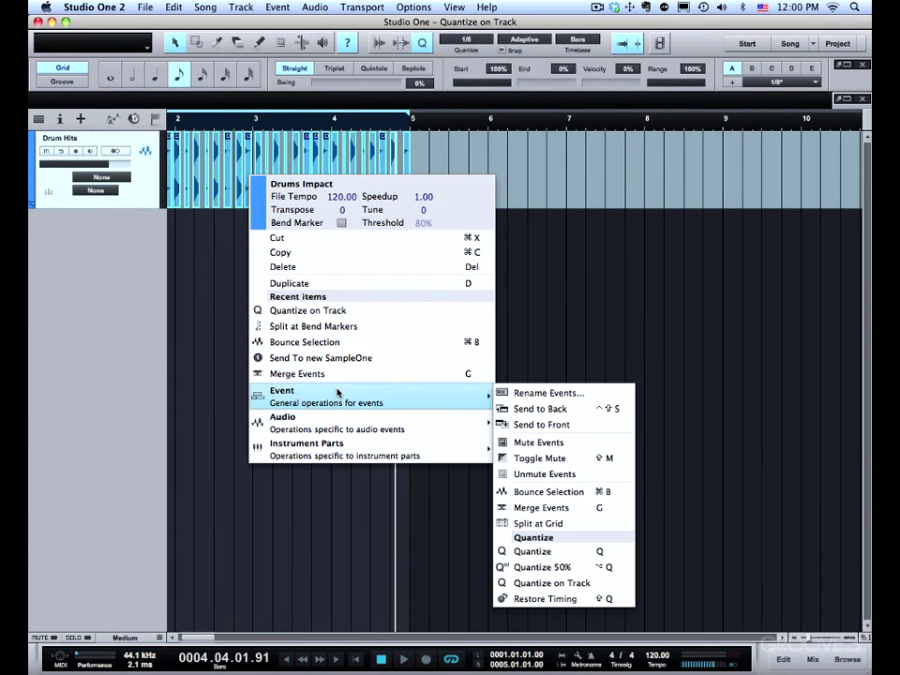
{"action": "left_click", "coordinate": [559, 583]}
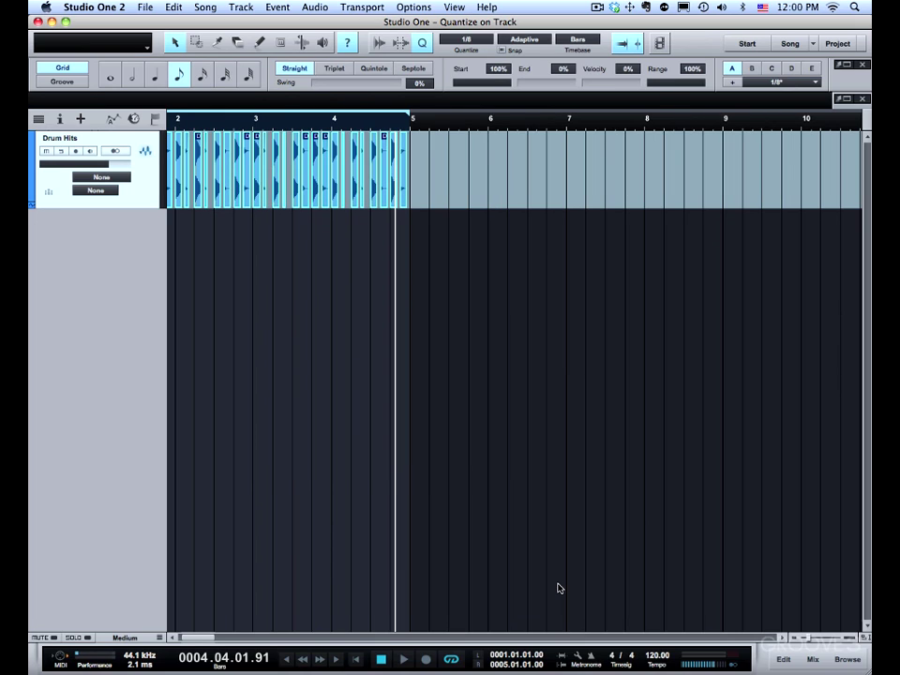
Step: Switch back to the arrow tool, hide the info bar, and open Keyboard Shortcuts
{"action": "key", "text": "super"}
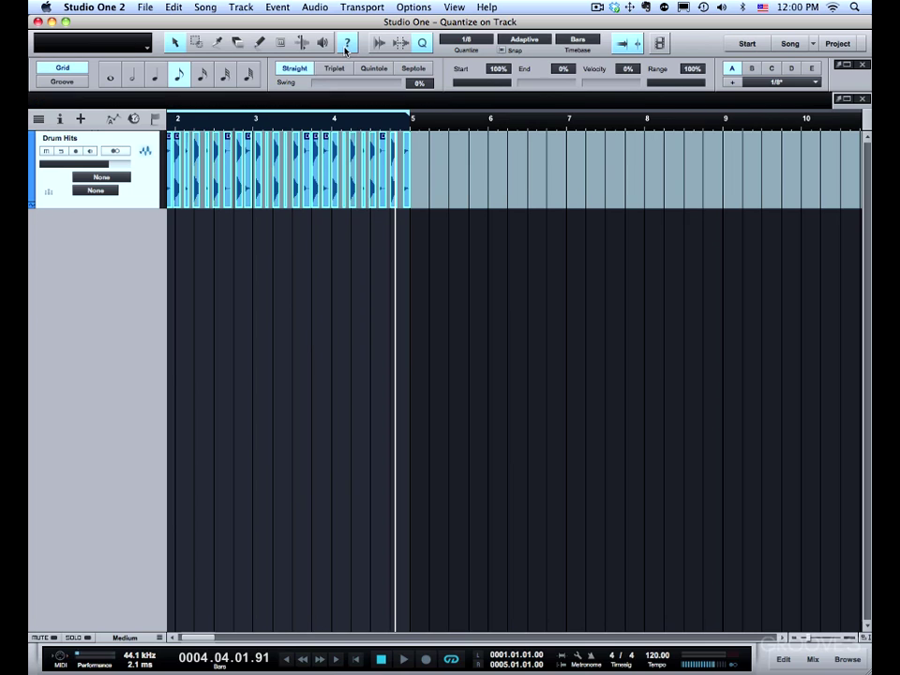
{"action": "key", "text": "F1"}
{"action": "left_click", "coordinate": [97, 7]}
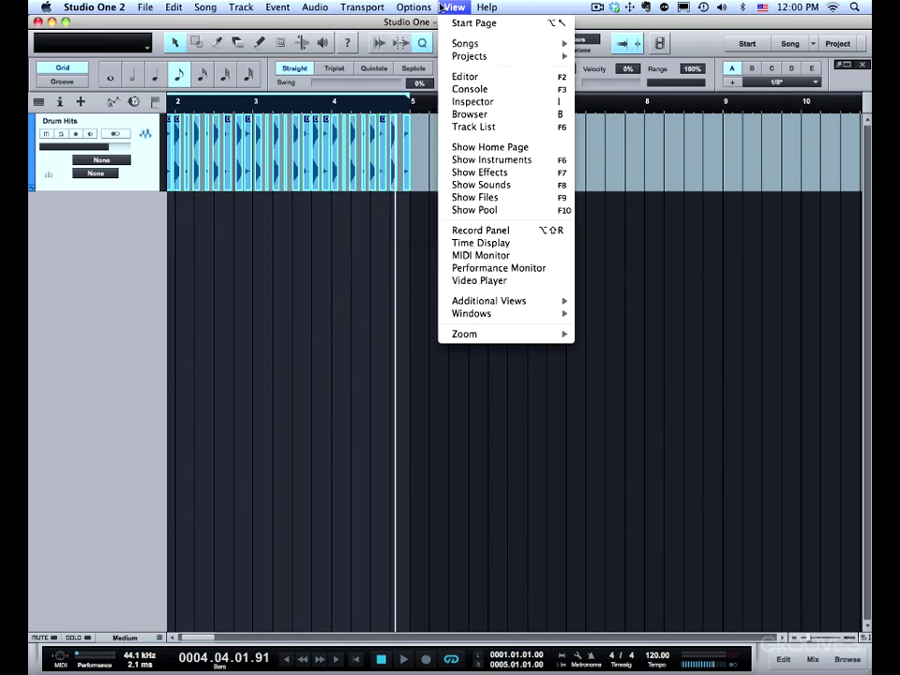
{"action": "mouse_move", "coordinate": [437, 9]}
{"action": "mouse_move", "coordinate": [82, 9]}
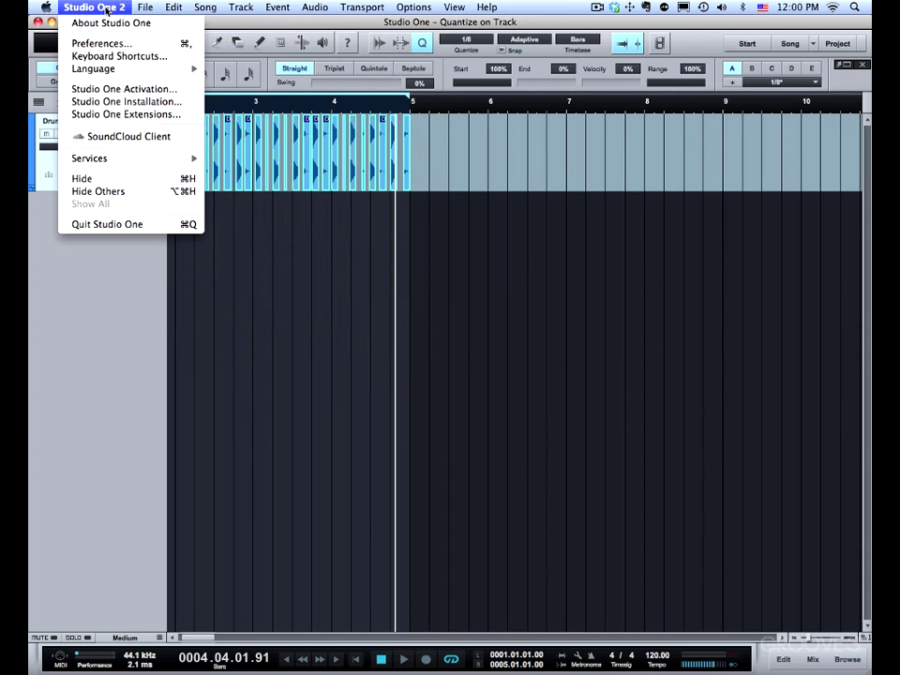
{"action": "left_click", "coordinate": [108, 56]}
Step: Assign Option-Shift-Q to Quantize on Track, then apply and confirm the change
{"action": "left_click", "coordinate": [246, 206]}
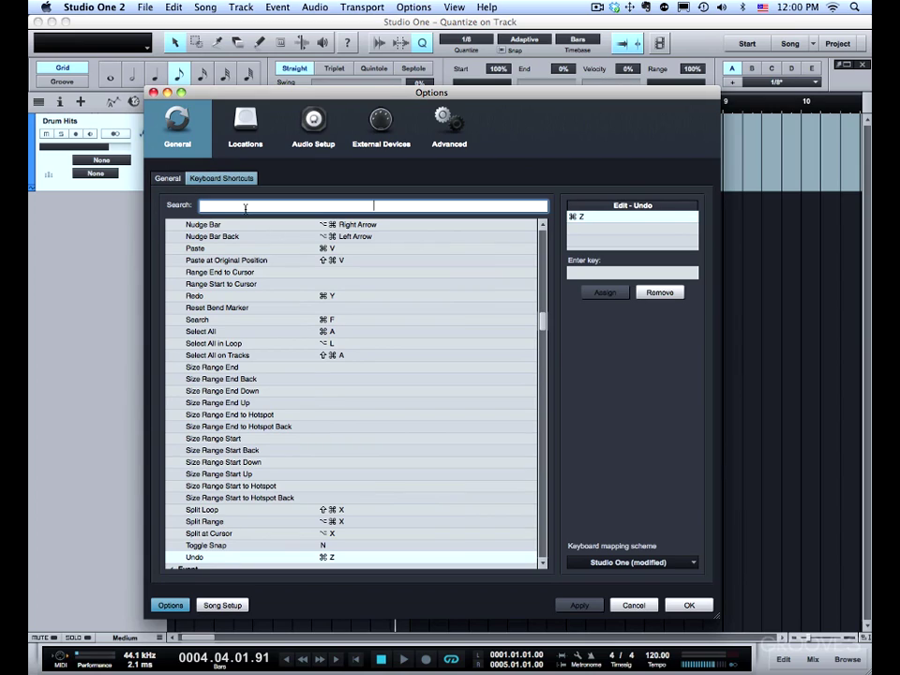
{"action": "type", "text": "quantize"}
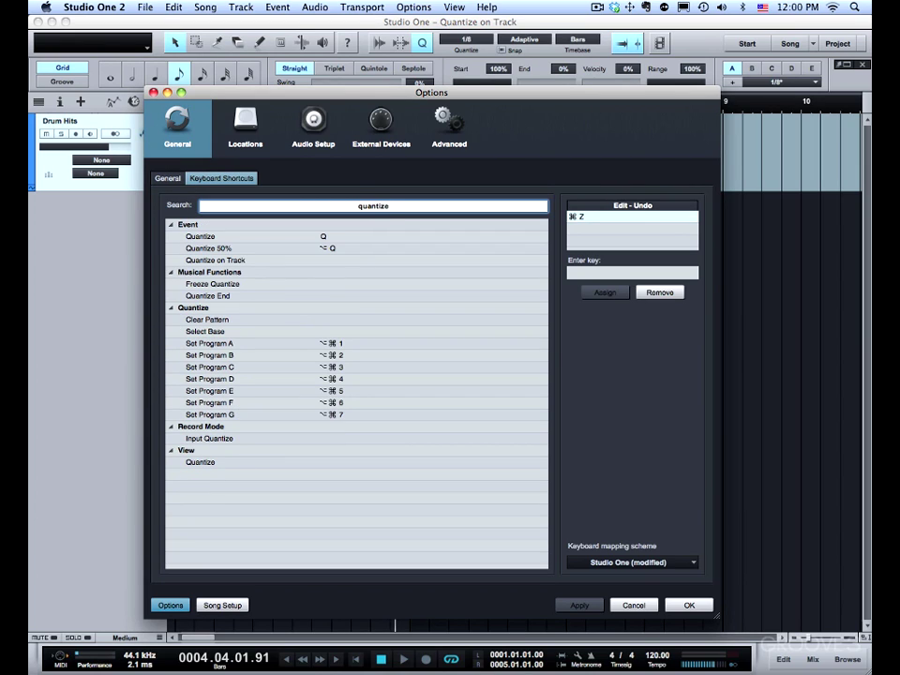
{"action": "left_click", "coordinate": [235, 261]}
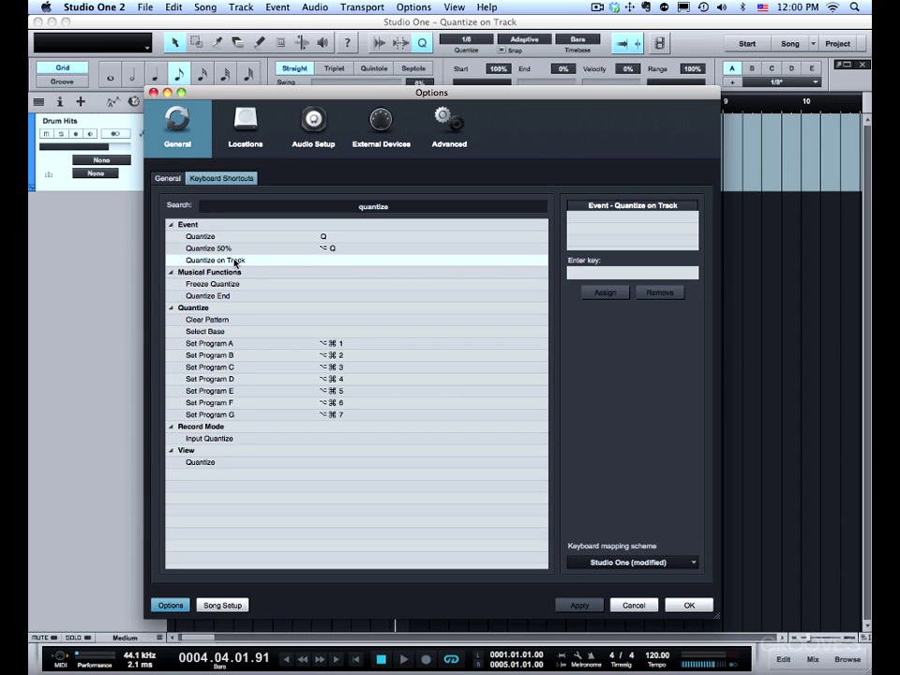
{"action": "left_click", "coordinate": [578, 274]}
{"action": "key", "text": "alt+shift+q"}
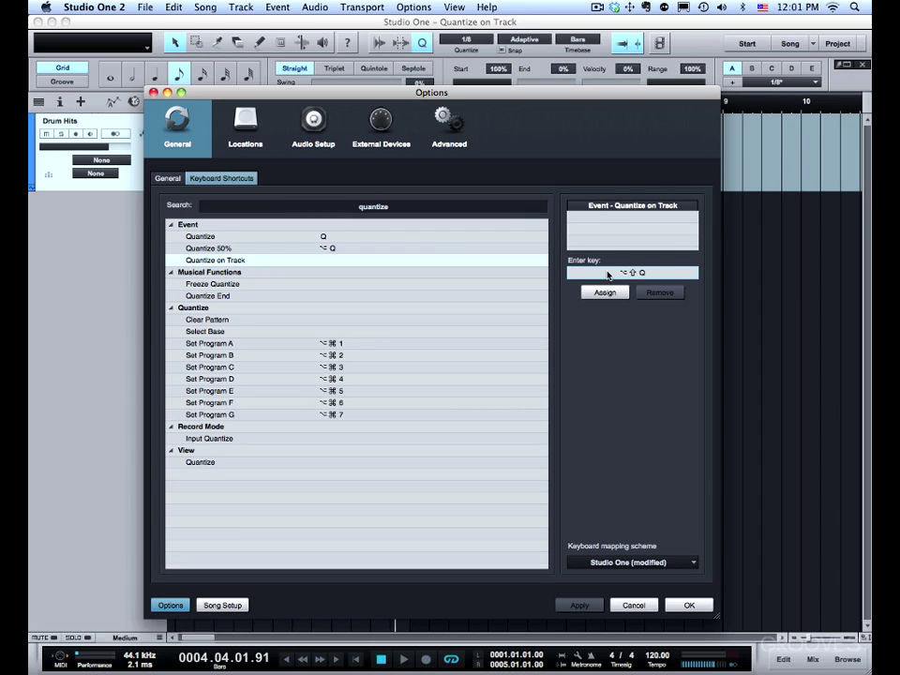
{"action": "left_click", "coordinate": [604, 293]}
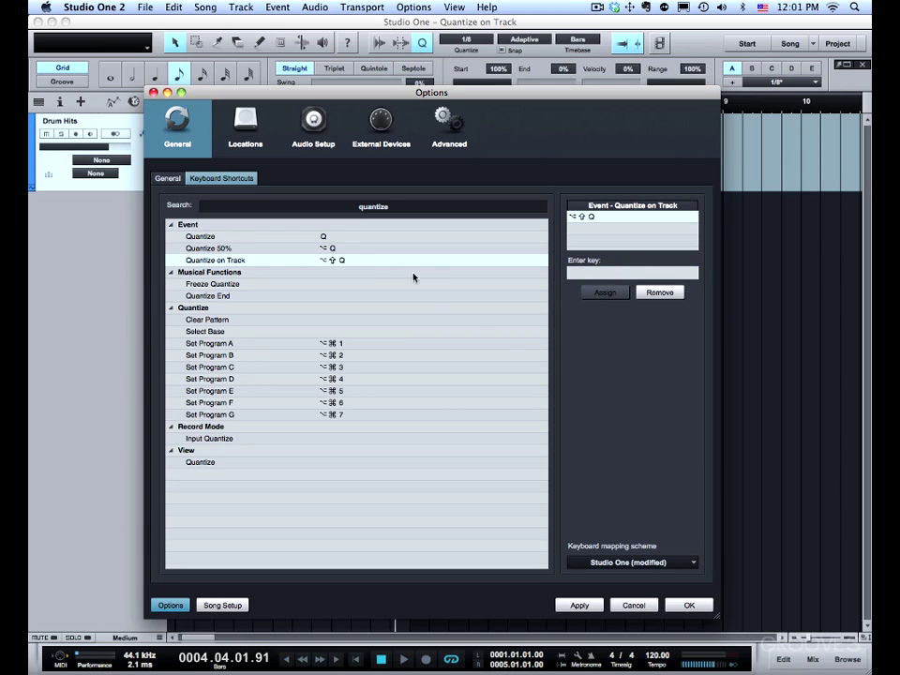
{"action": "left_click", "coordinate": [579, 605]}
{"action": "left_click", "coordinate": [688, 604]}
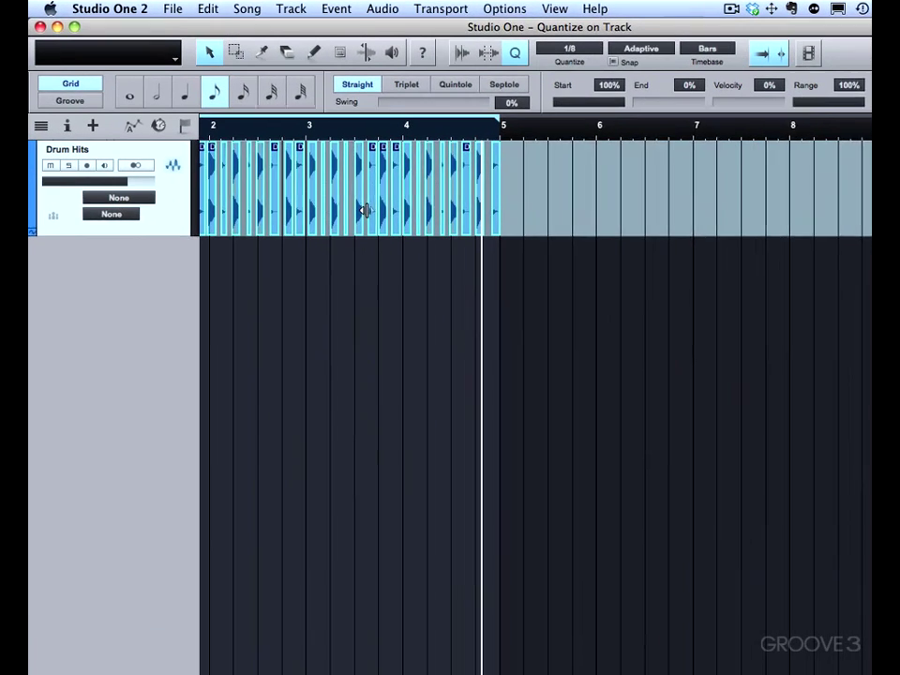
Step: Set swing to 62%, quantize the hits on track, raise swing to 86%, and play back
{"action": "key", "text": "e"}
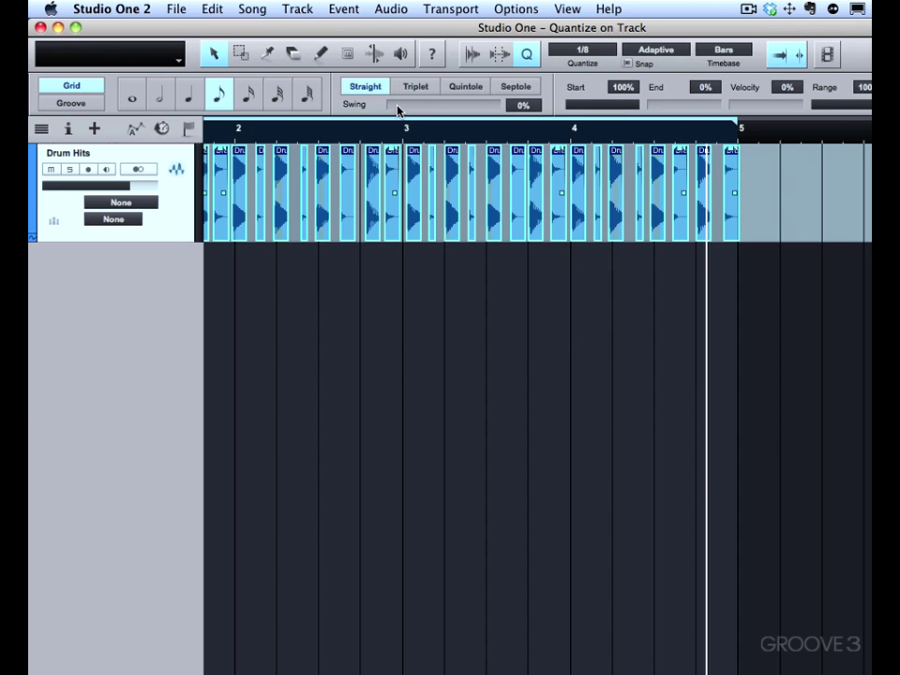
{"action": "left_click_drag", "start_coordinate": [395, 110], "coordinate": [458, 114]}
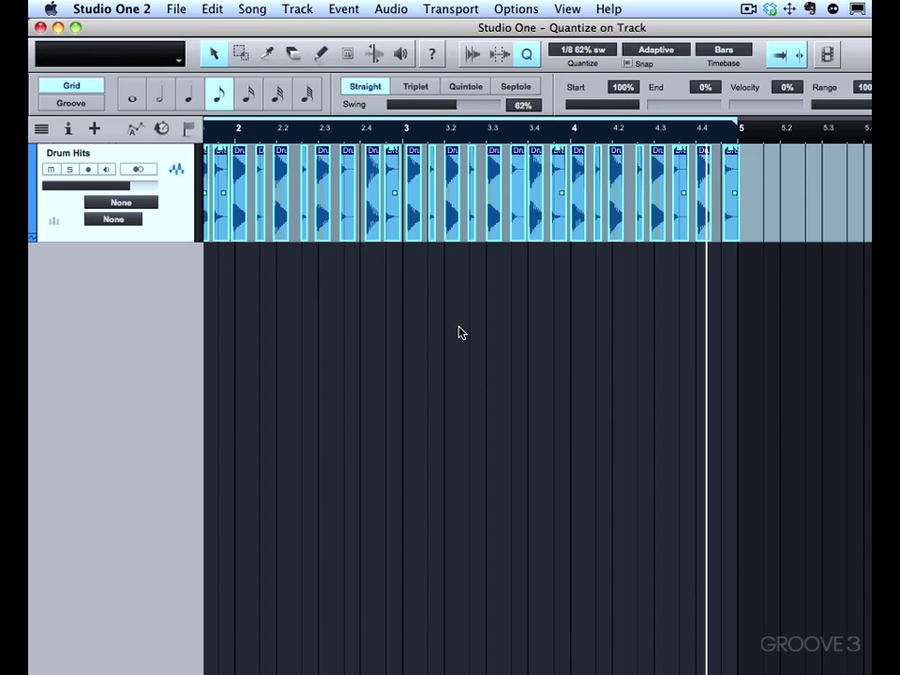
{"action": "key", "text": "q"}
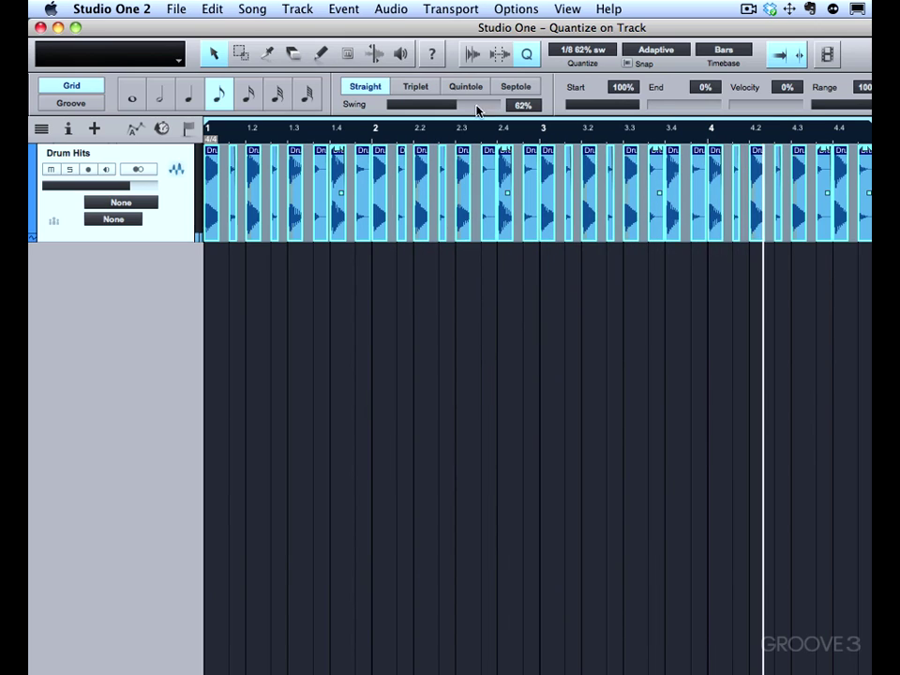
{"action": "left_click_drag", "start_coordinate": [460, 108], "coordinate": [486, 110]}
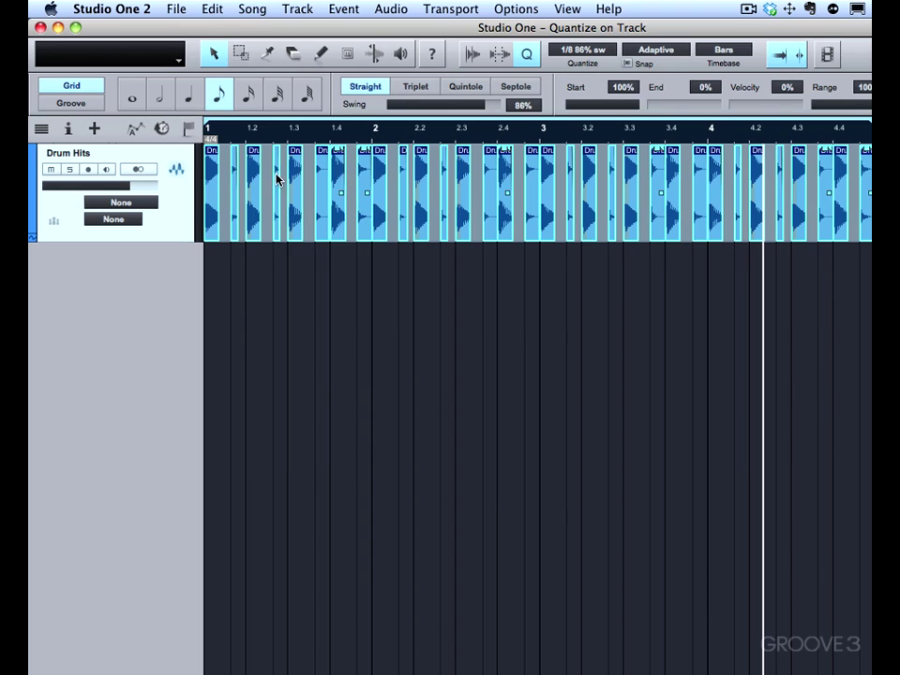
{"action": "key", "text": "space"}
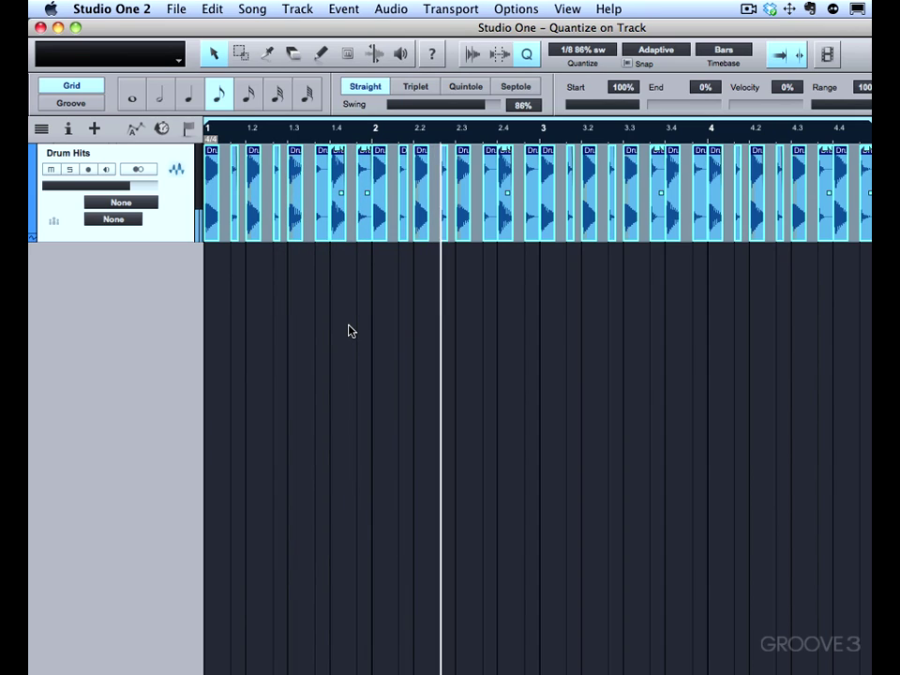
Step: Switch the quantize grid to 1/8 T triplets, save the song, and stop playback
{"action": "left_click", "coordinate": [415, 90]}
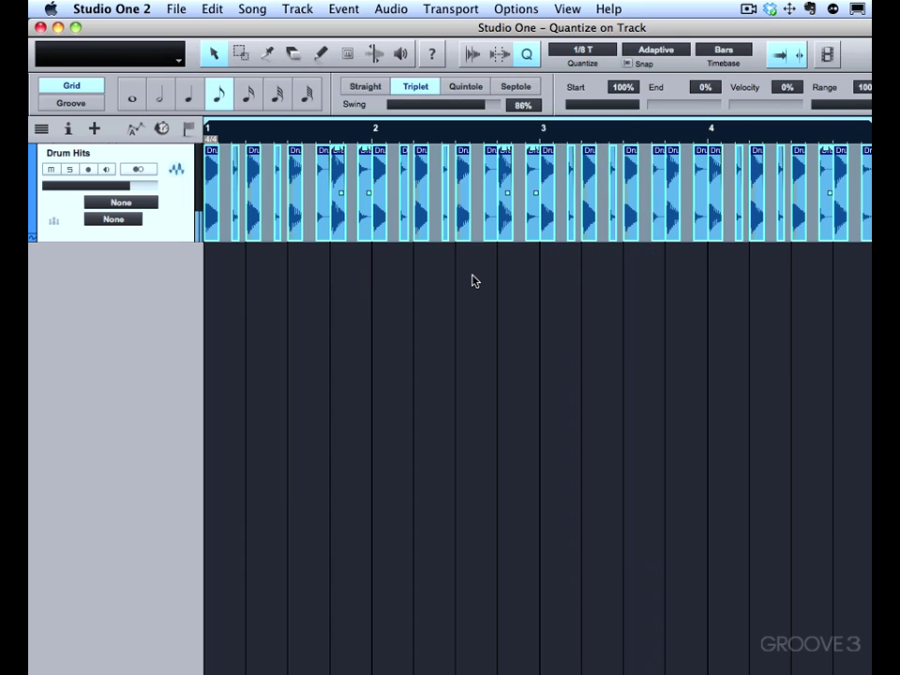
{"action": "key", "text": "super+s"}
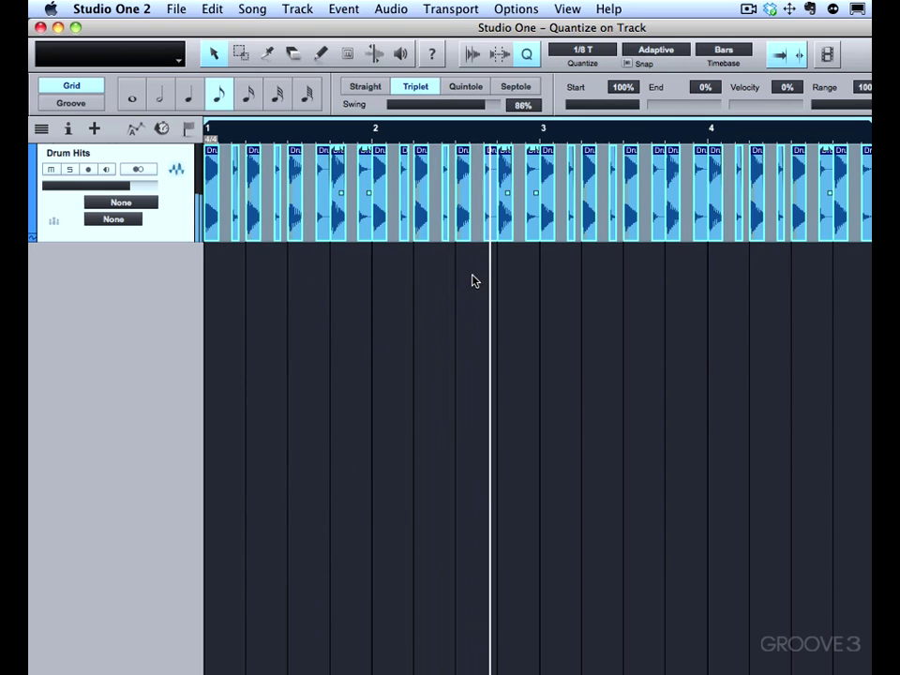
{"action": "key", "text": "space"}
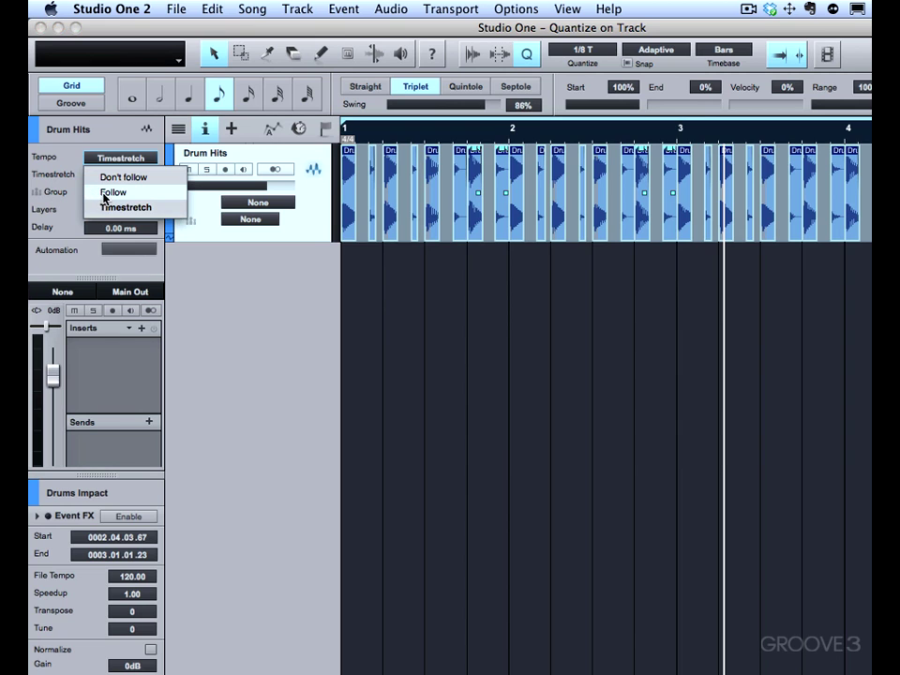
Step: Set the Drum Hits track to follow tempo, change the tempo to 140, and play it back
{"action": "left_click", "coordinate": [105, 199]}
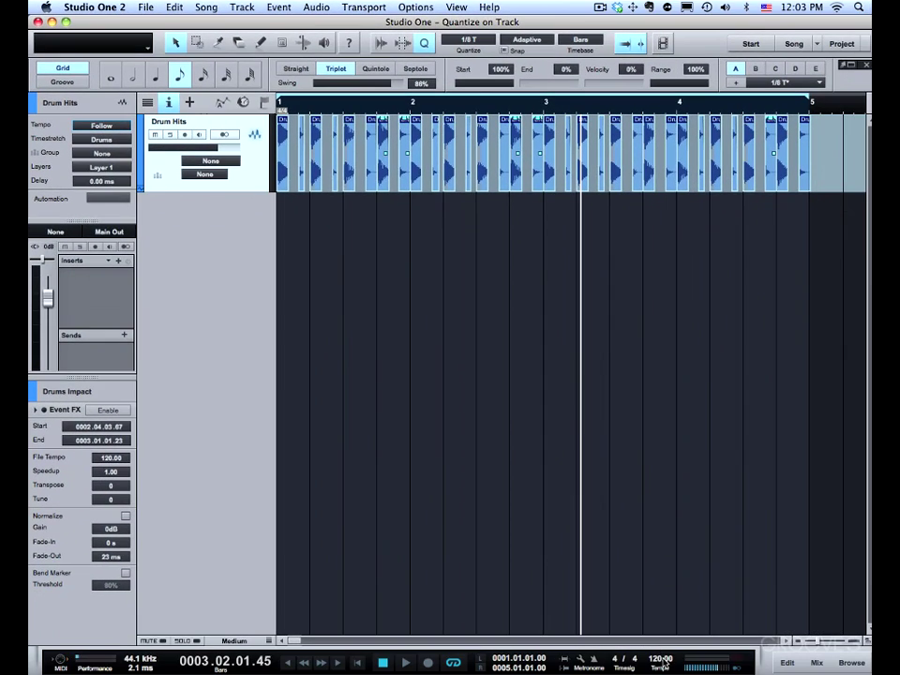
{"action": "left_click", "coordinate": [662, 659]}
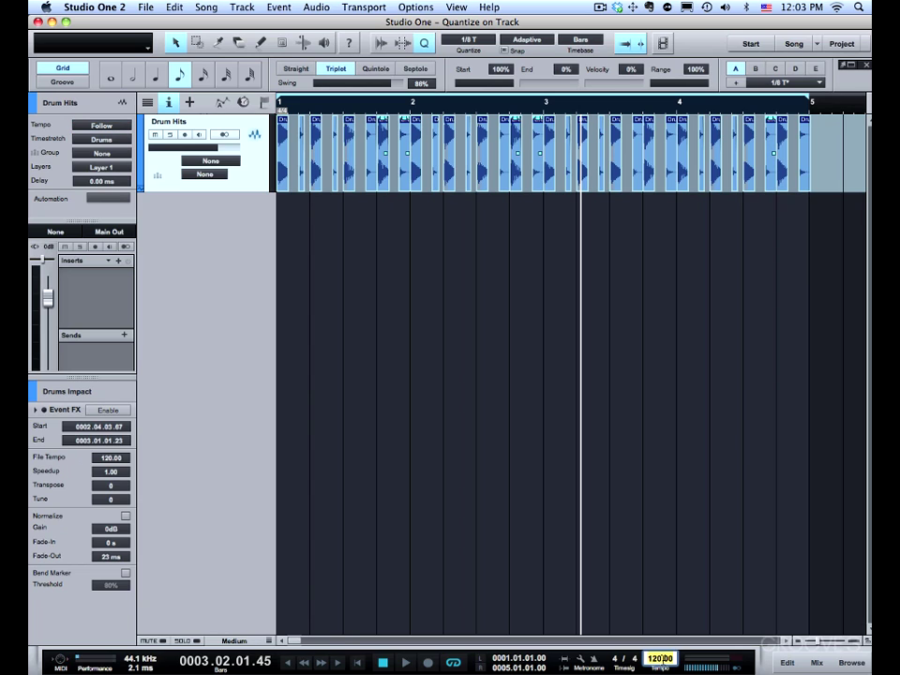
{"action": "type", "text": "140"}
{"action": "key", "text": "Return"}
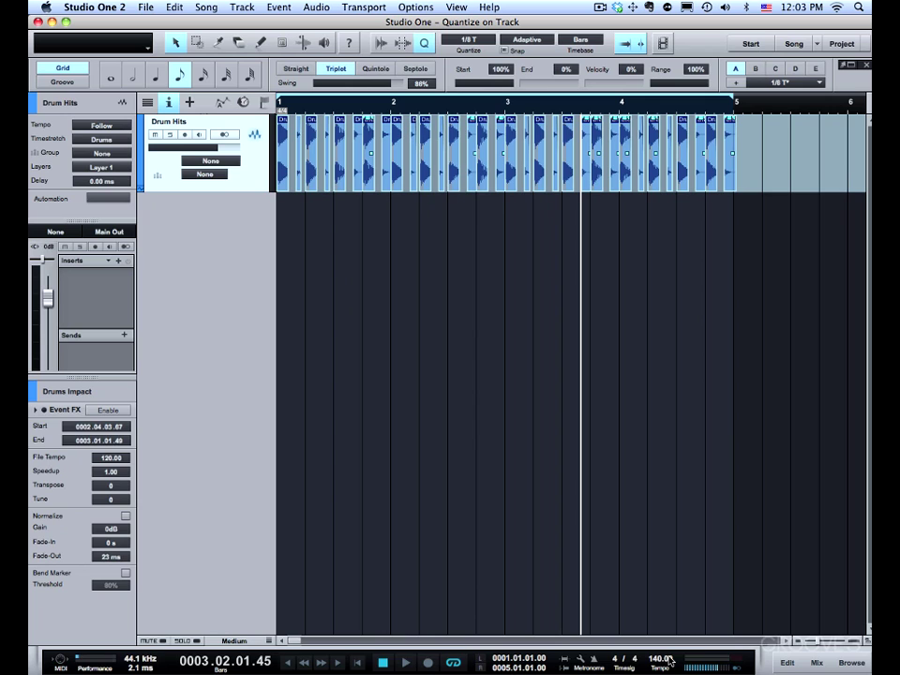
{"action": "key", "text": "space"}
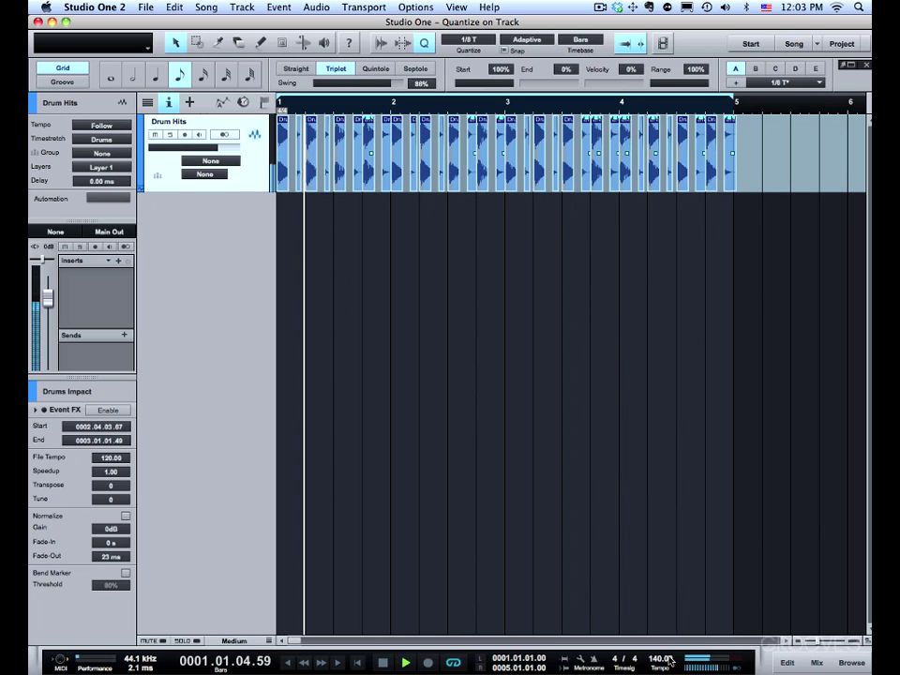
{"action": "key", "text": "space"}
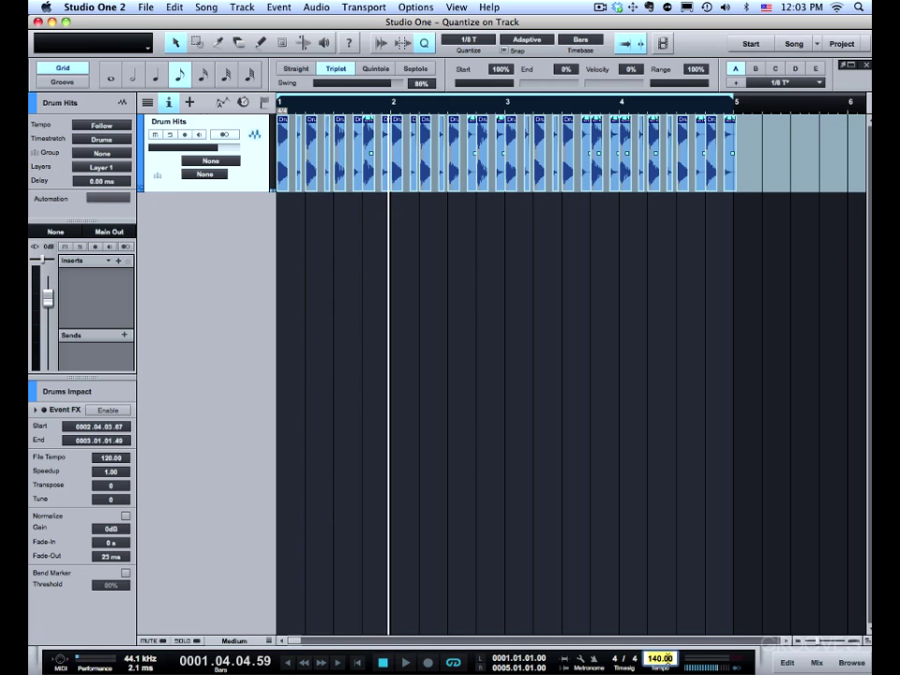
Step: Change the tempo to 100, play back the re-spaced hits, and zoom out to bars 1–6
{"action": "type", "text": "100"}
{"action": "key", "text": "Return"}
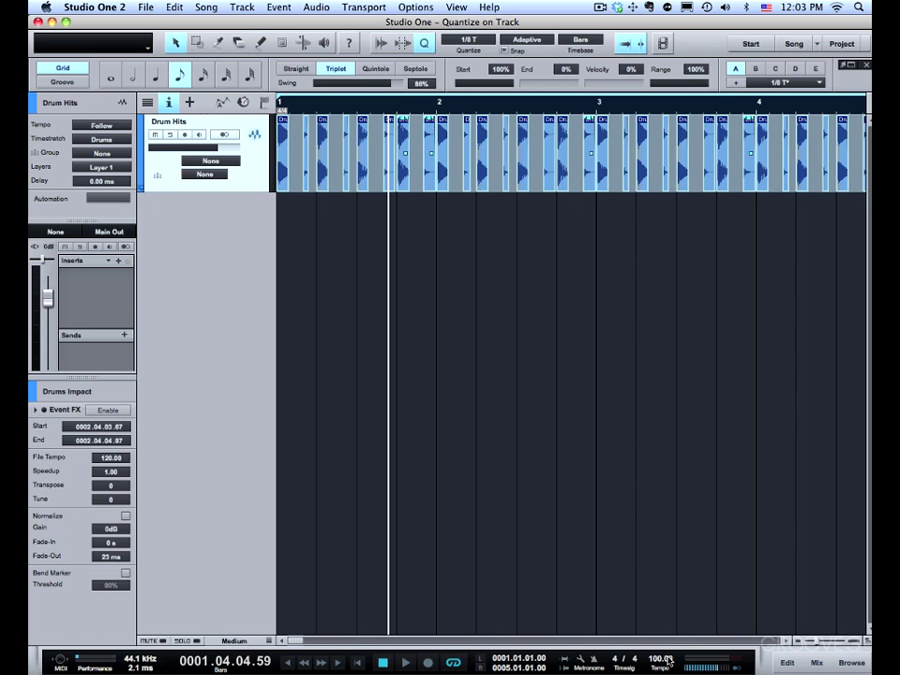
{"action": "key", "text": "space"}
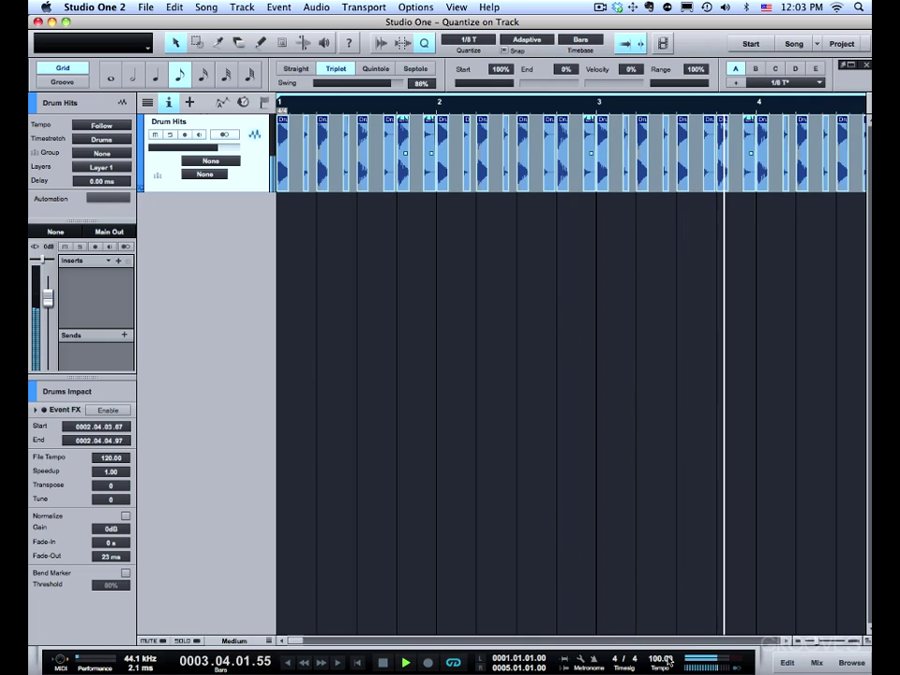
{"action": "key", "text": "space"}
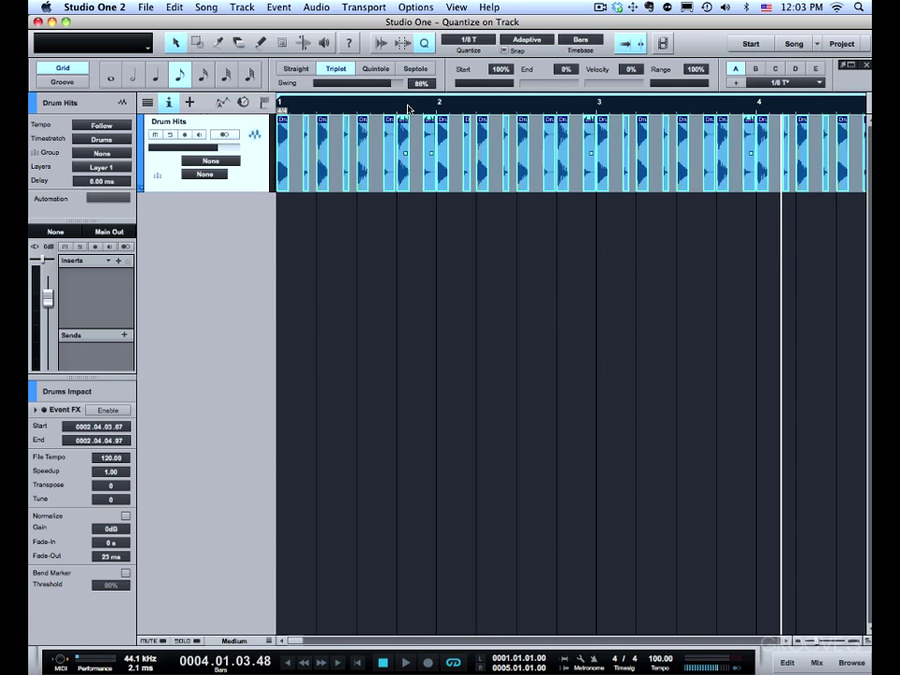
{"action": "mouse_move", "coordinate": [408, 107]}
{"action": "left_mouse_down"}
{"action": "mouse_move", "coordinate": [408, 97]}
{"action": "mouse_move", "coordinate": [407, 104]}
{"action": "mouse_move", "coordinate": [423, 100]}
{"action": "left_mouse_up"}
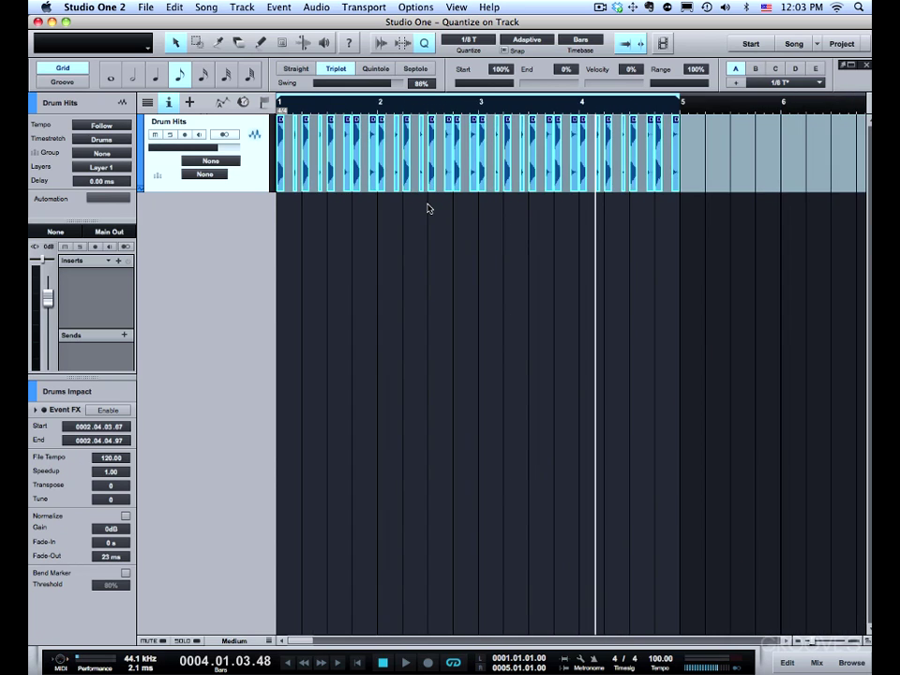